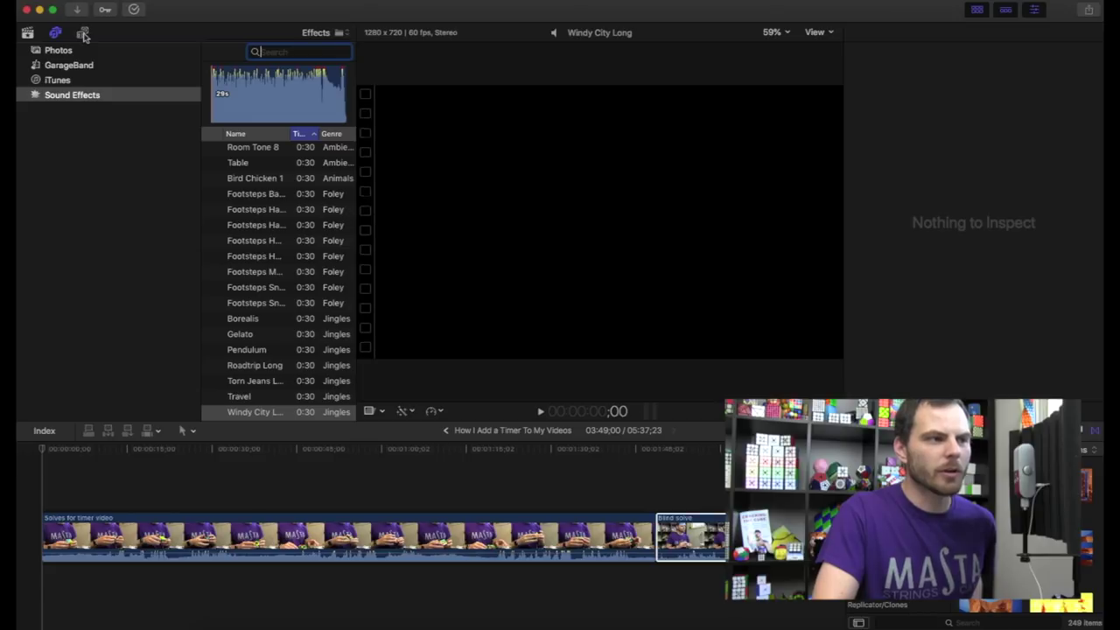
Step: Drop the Counting generator from Generators > Elements above the solve clip and lengthen it
{"action": "left_click", "coordinate": [84, 34]}
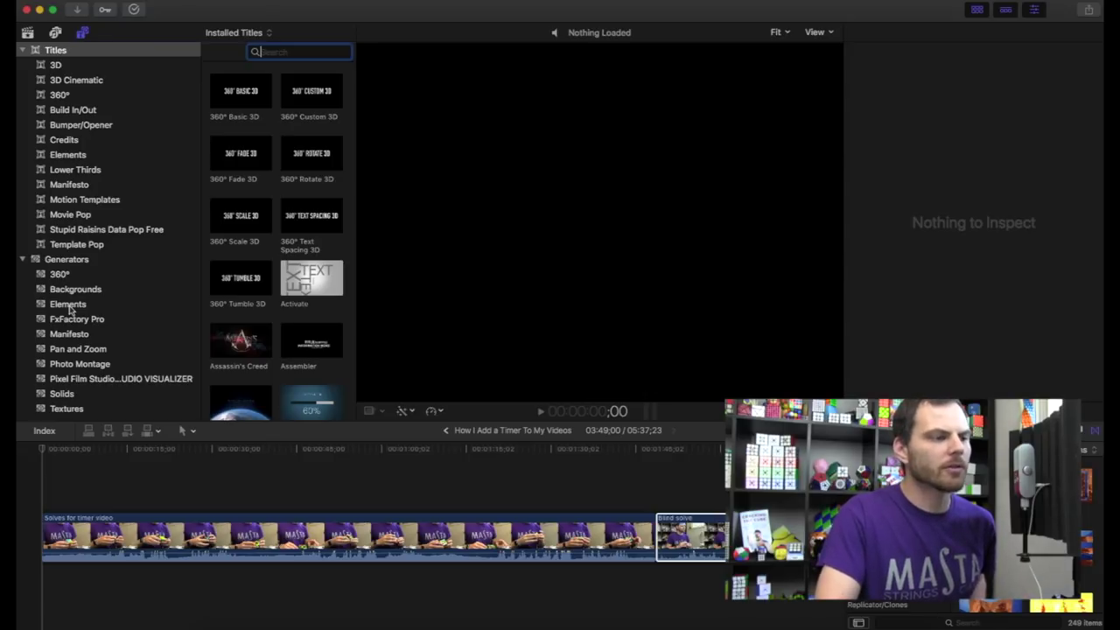
{"action": "left_click", "coordinate": [69, 306]}
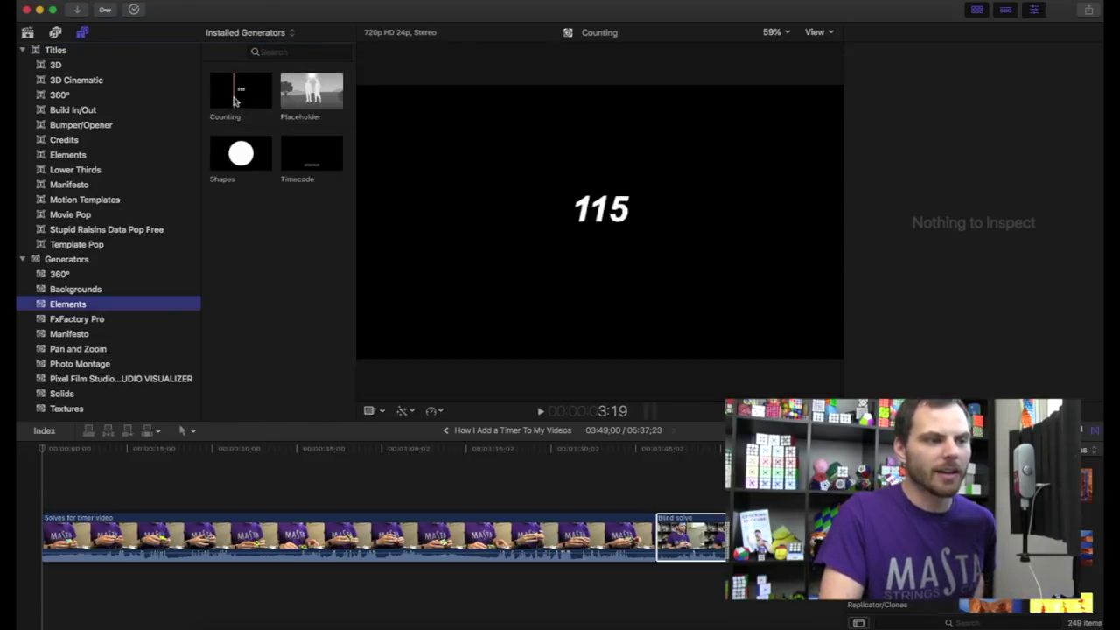
{"action": "left_click_drag", "start_coordinate": [234, 101], "coordinate": [75, 491]}
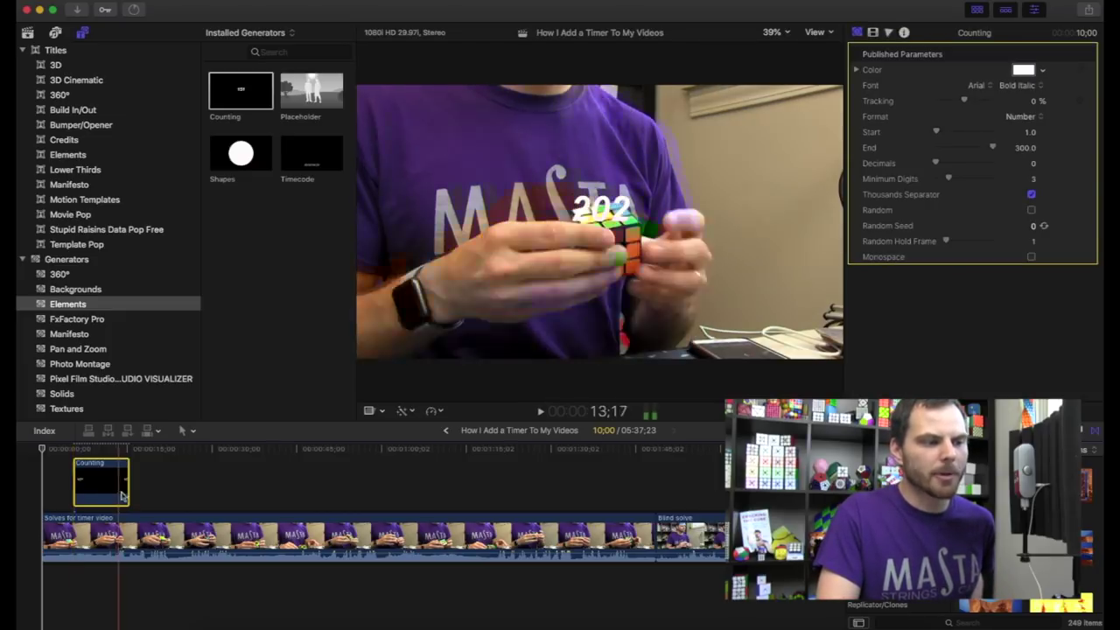
{"action": "key", "text": "XF86AudioMute"}
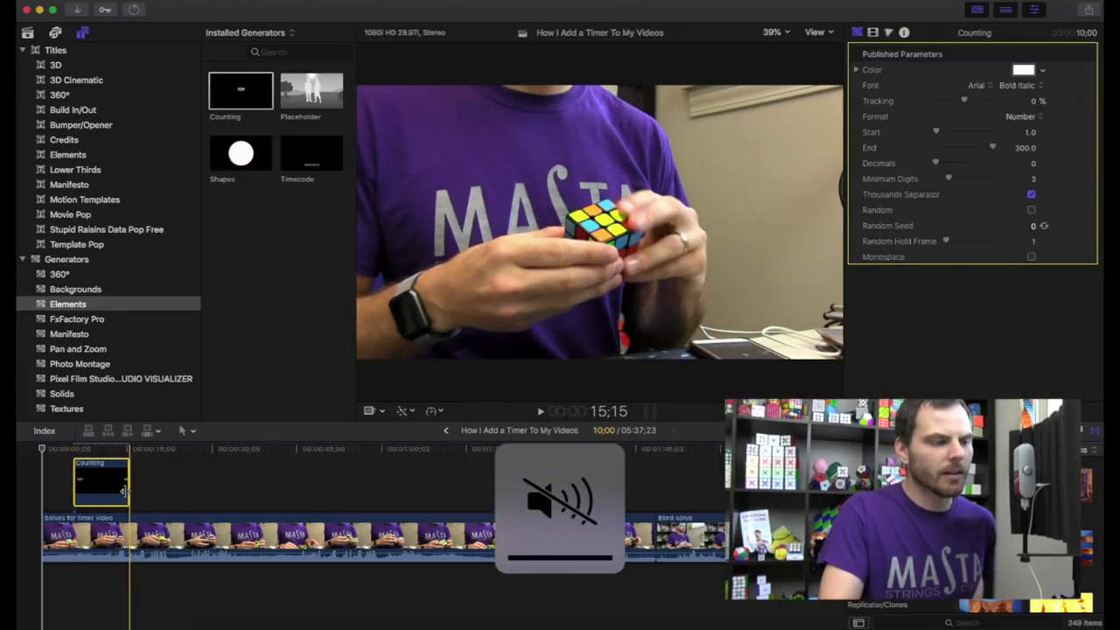
{"action": "mouse_move", "coordinate": [125, 492]}
{"action": "left_mouse_down"}
{"action": "mouse_move", "coordinate": [175, 494]}
{"action": "mouse_move", "coordinate": [142, 491]}
{"action": "left_mouse_up"}
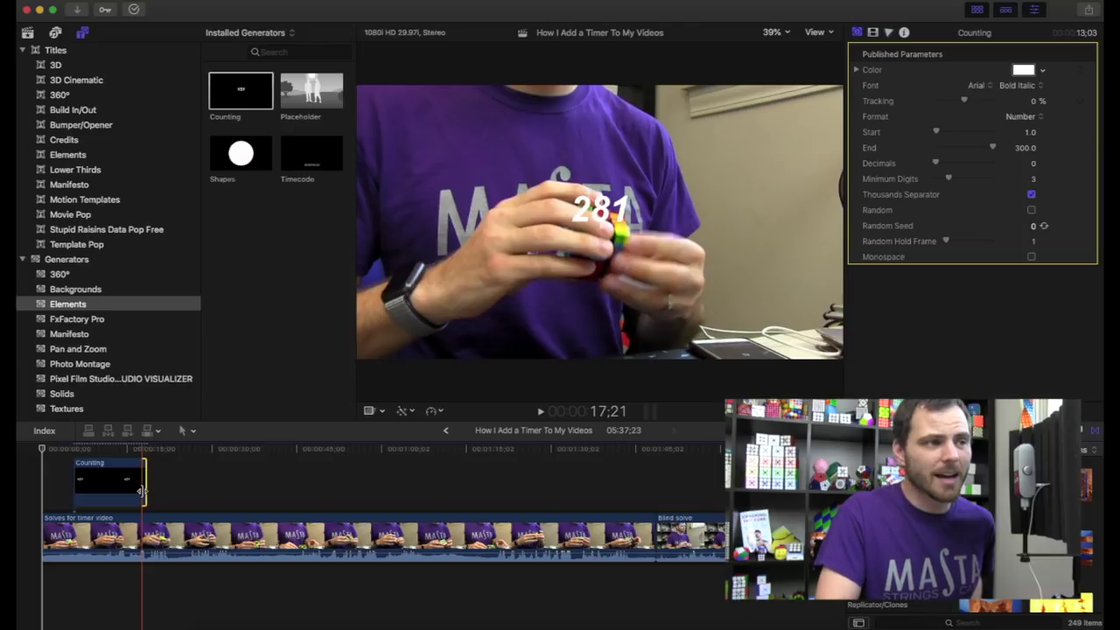
{"action": "left_click", "coordinate": [128, 1]}
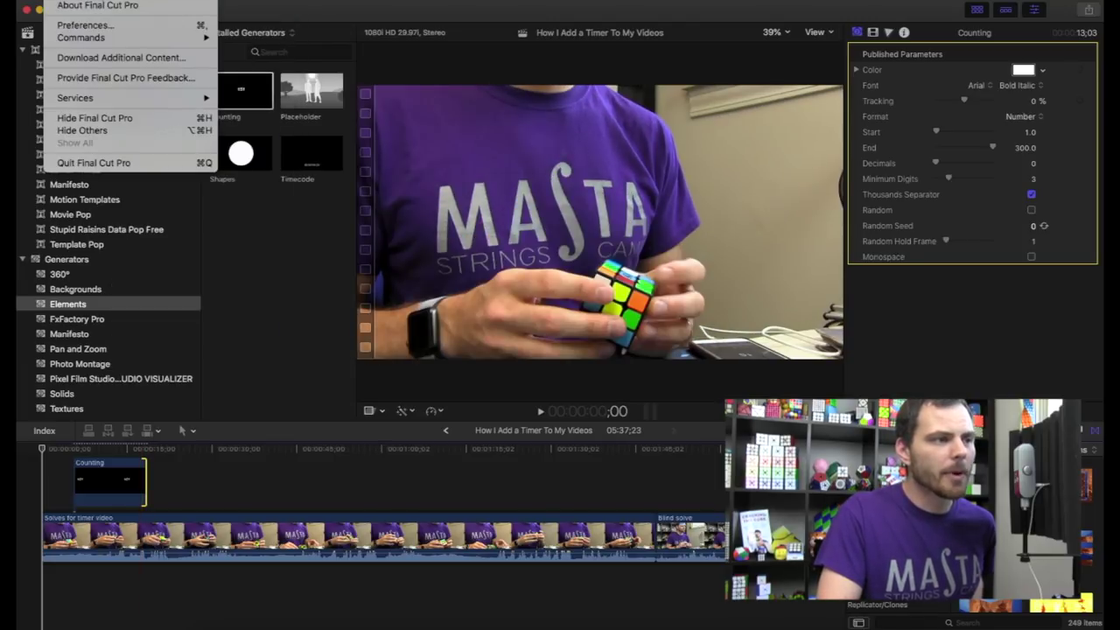
Step: Set Time Display to Seconds in General preferences, then select the Counting clip
{"action": "left_click", "coordinate": [85, 25]}
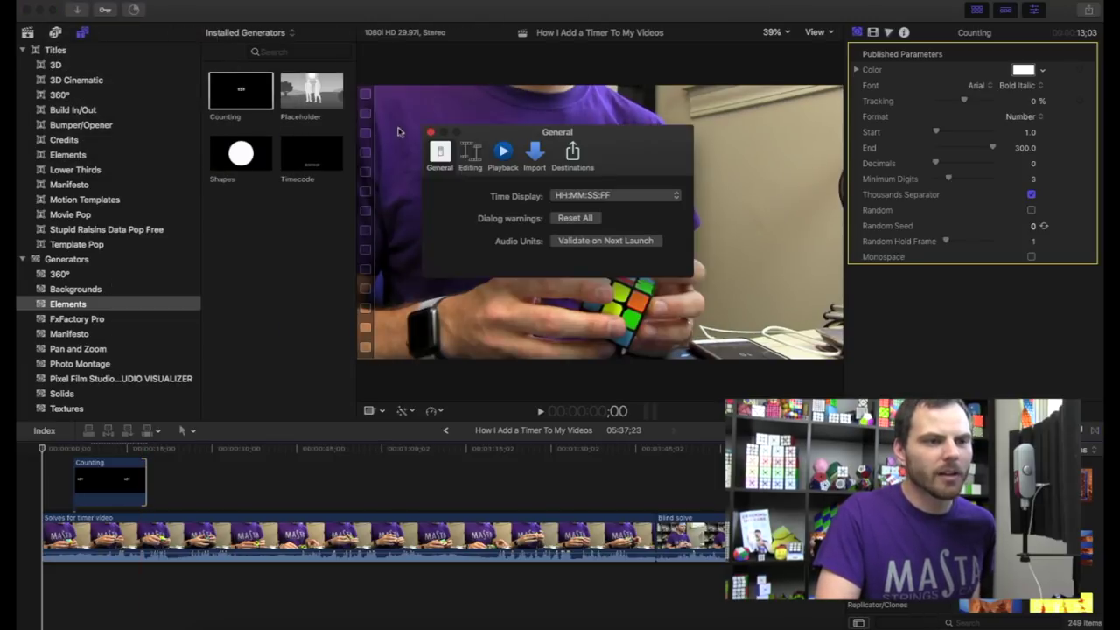
{"action": "left_click", "coordinate": [573, 202]}
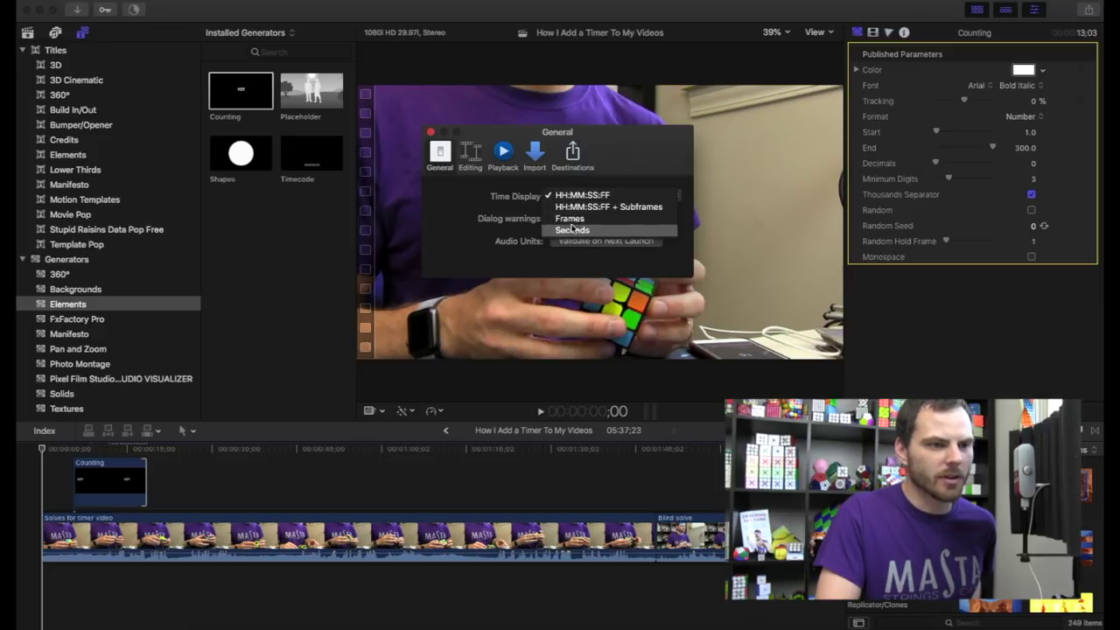
{"action": "left_click", "coordinate": [572, 230]}
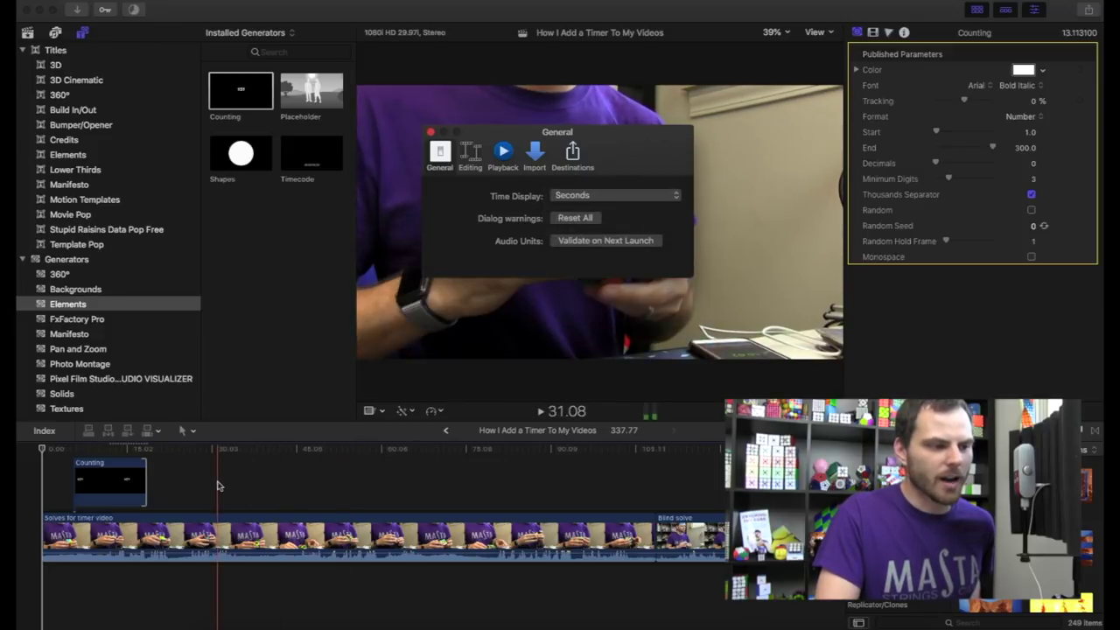
{"action": "left_click", "coordinate": [183, 487]}
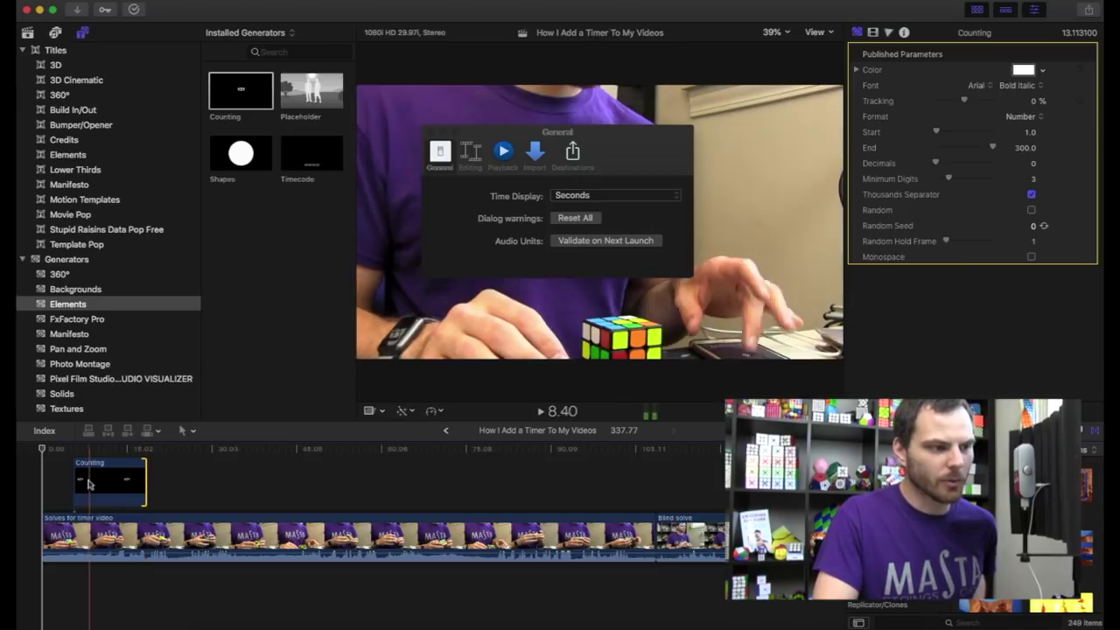
{"action": "key", "text": "super+equal"}
{"action": "key", "text": "super+equal"}
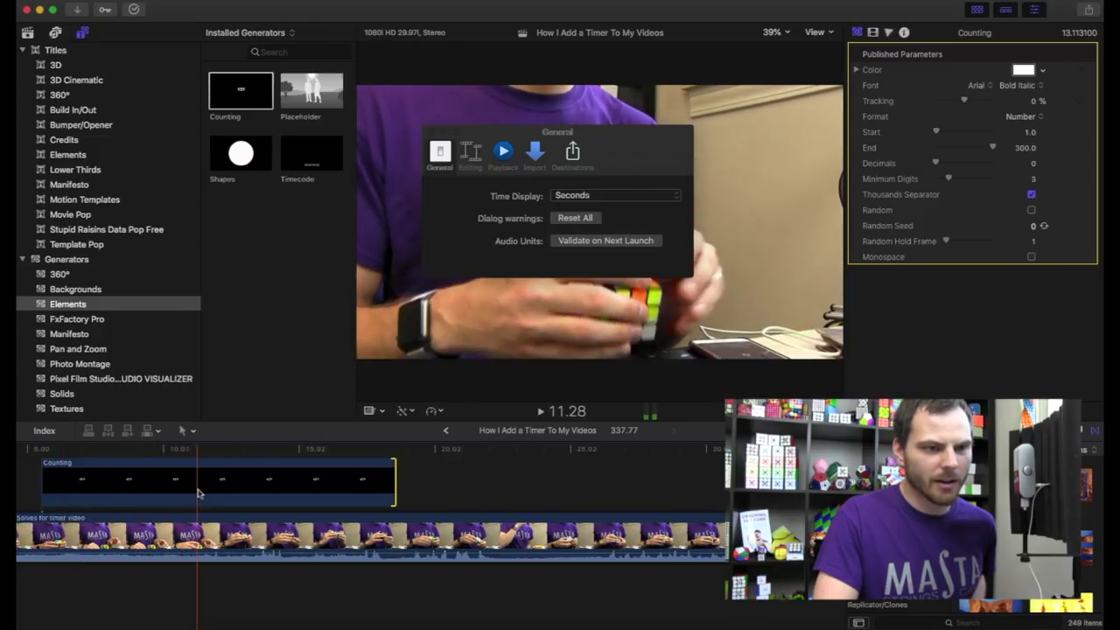
Step: Move the Counting clip to the solve's start, trim it to 10.61 seconds, and close Preferences
{"action": "left_click_drag", "start_coordinate": [192, 493], "coordinate": [347, 483]}
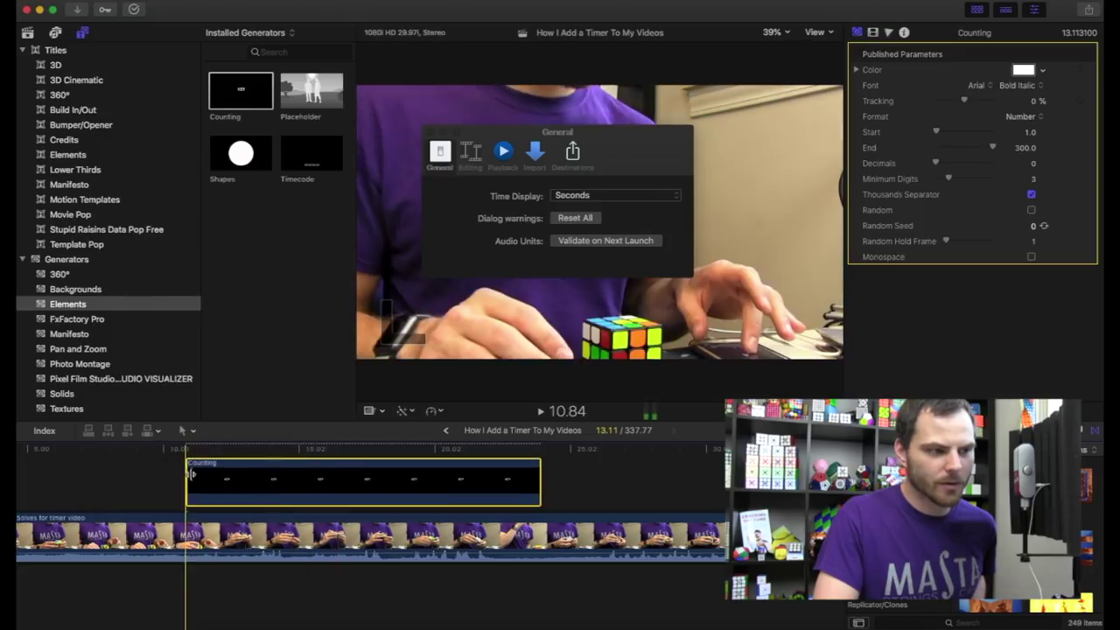
{"action": "left_click", "coordinate": [543, 484]}
{"action": "left_click_drag", "start_coordinate": [543, 484], "coordinate": [477, 496]}
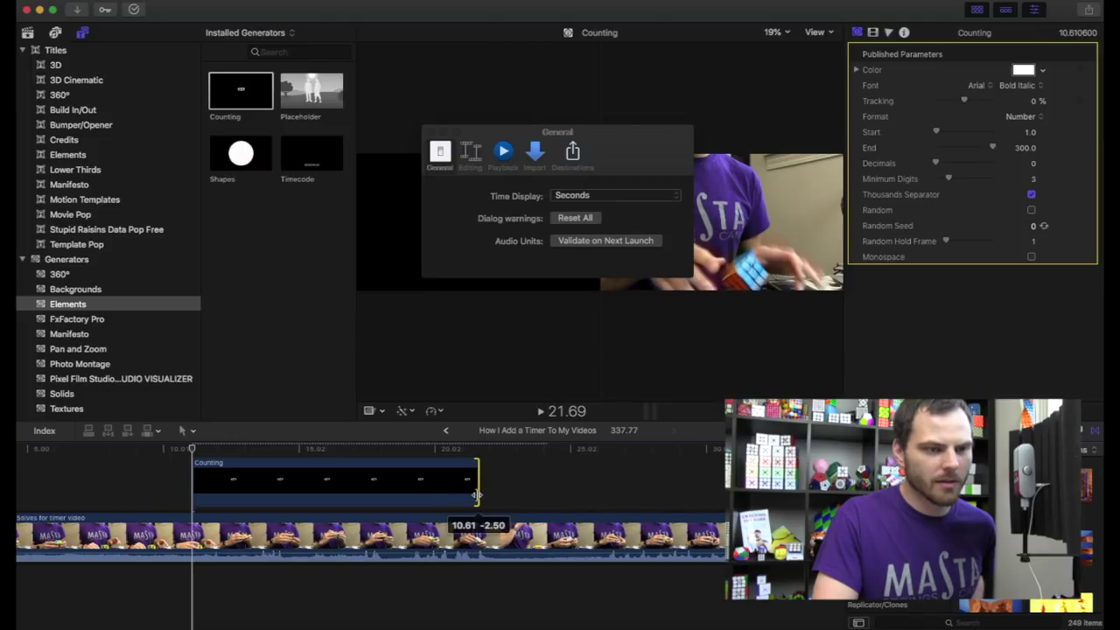
{"action": "left_click_drag", "start_coordinate": [477, 496], "coordinate": [476, 496]}
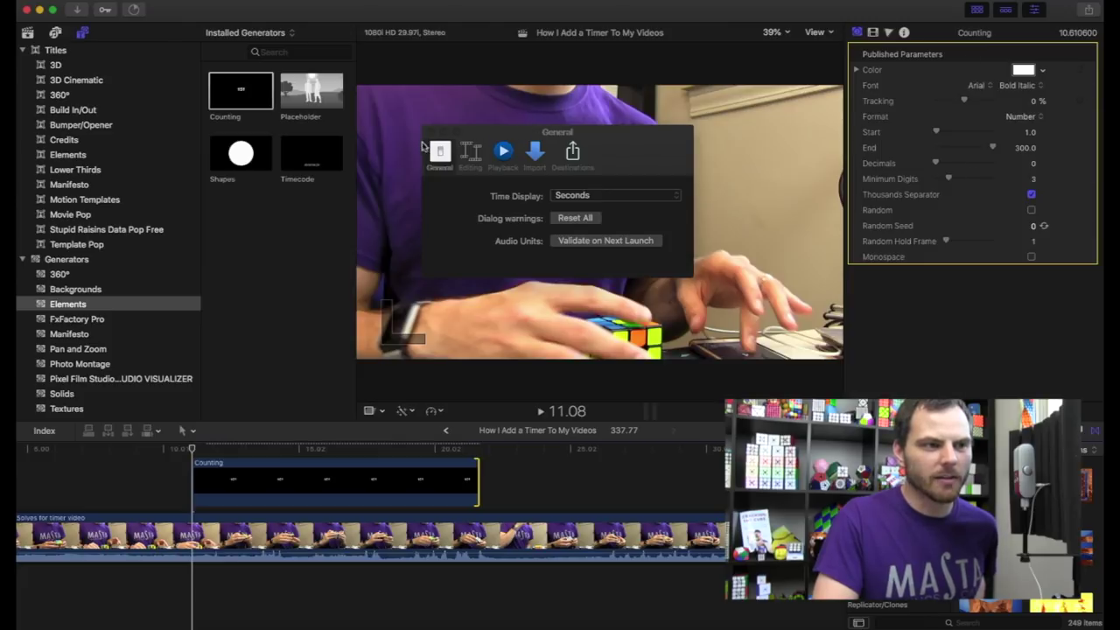
{"action": "left_click", "coordinate": [430, 133]}
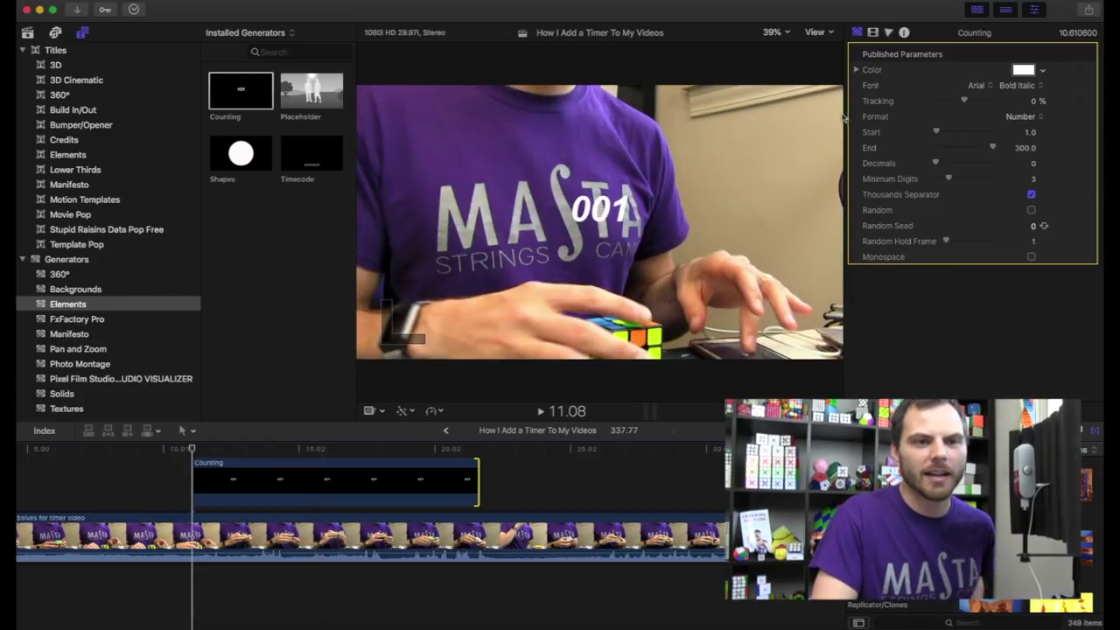
Step: Set the counter to Start 0, End 10.6, 2 decimal places and 1 digit
{"action": "left_click", "coordinate": [1030, 132]}
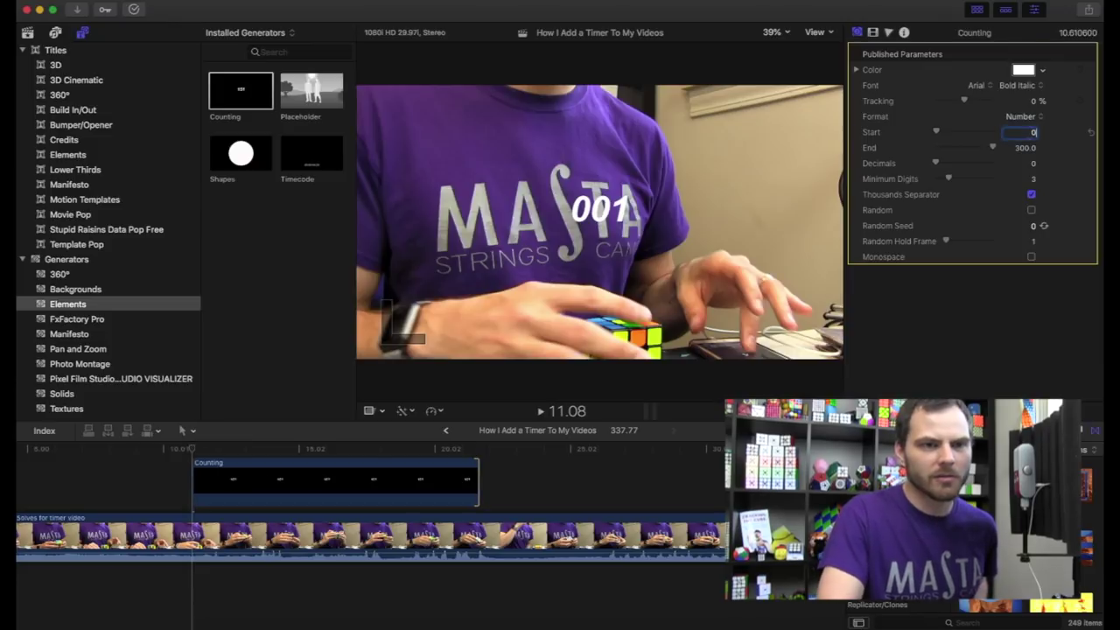
{"action": "key", "text": "Tab"}
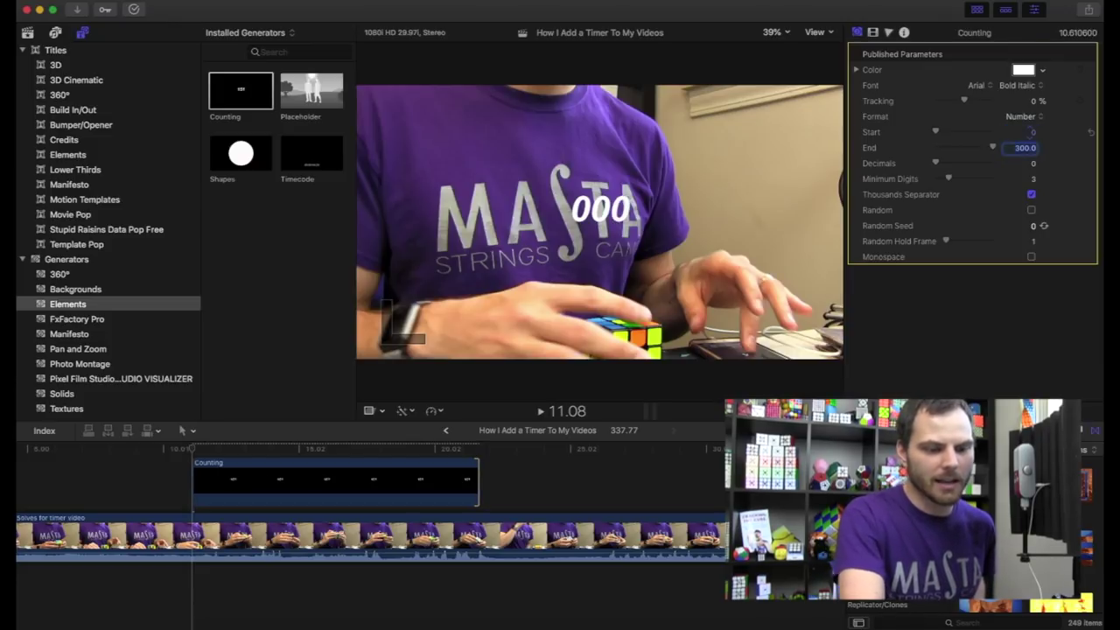
{"action": "type", "text": "10.62"}
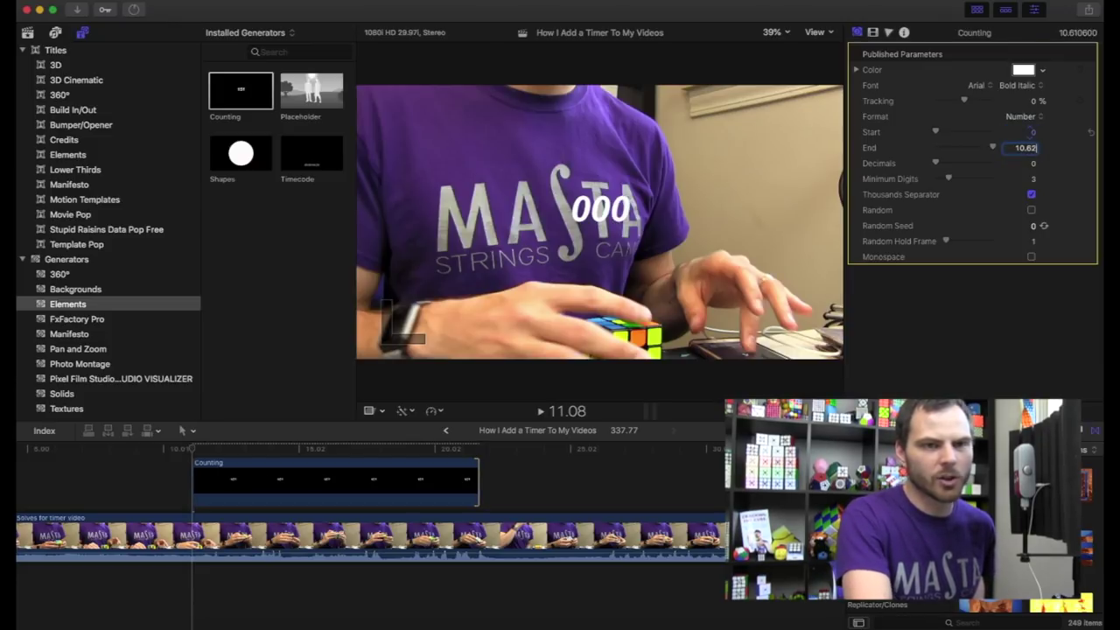
{"action": "key", "text": "Tab"}
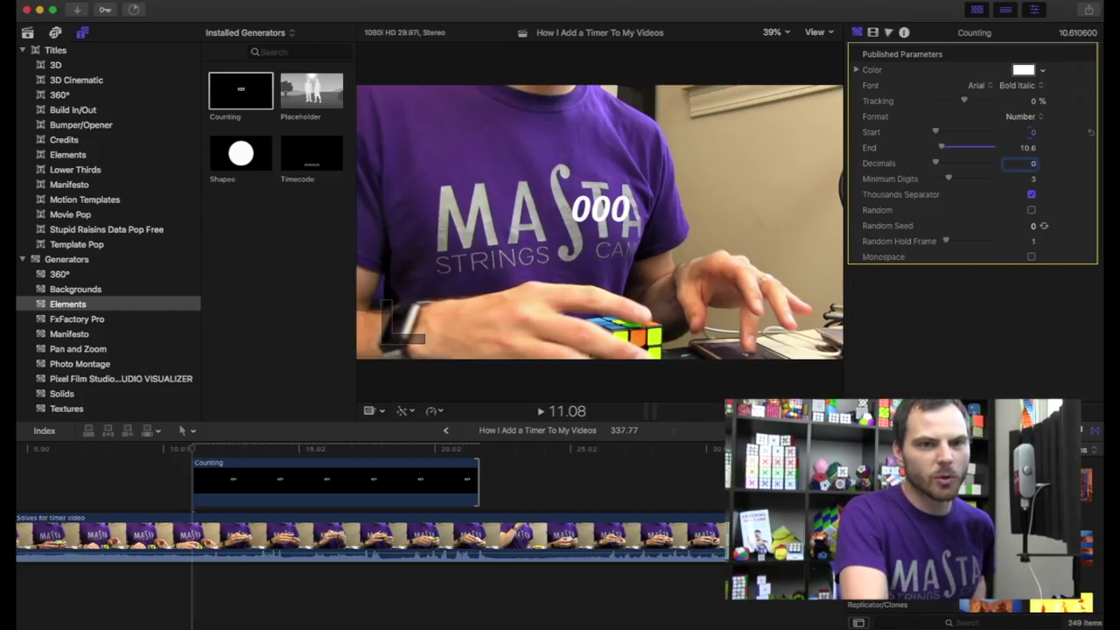
{"action": "type", "text": "2"}
{"action": "key", "text": "Tab"}
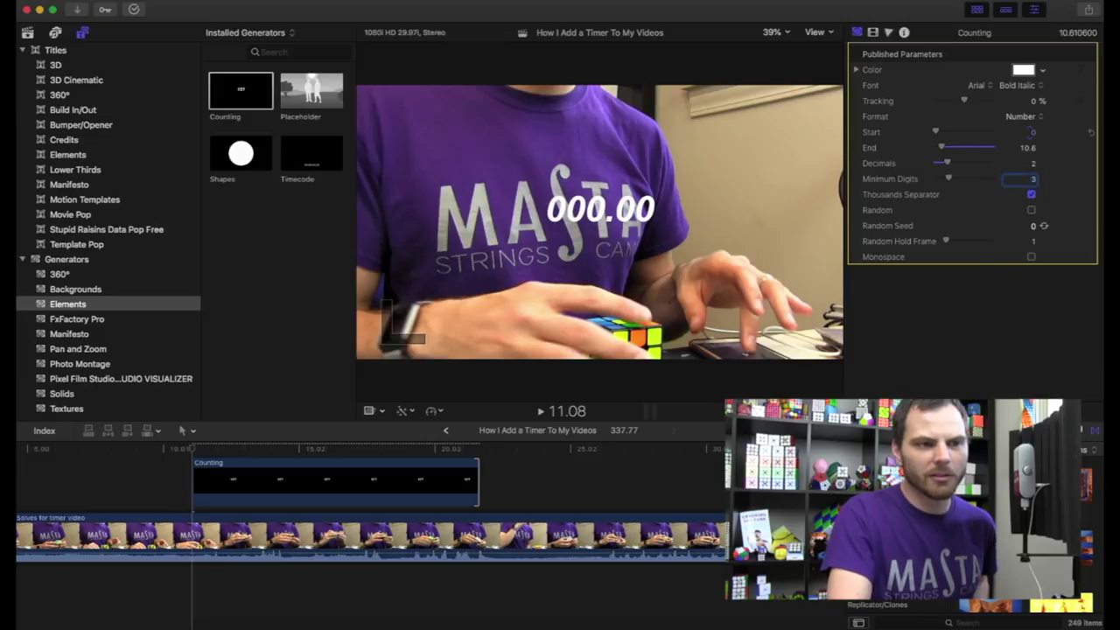
{"action": "type", "text": "1"}
{"action": "key", "text": "Tab"}
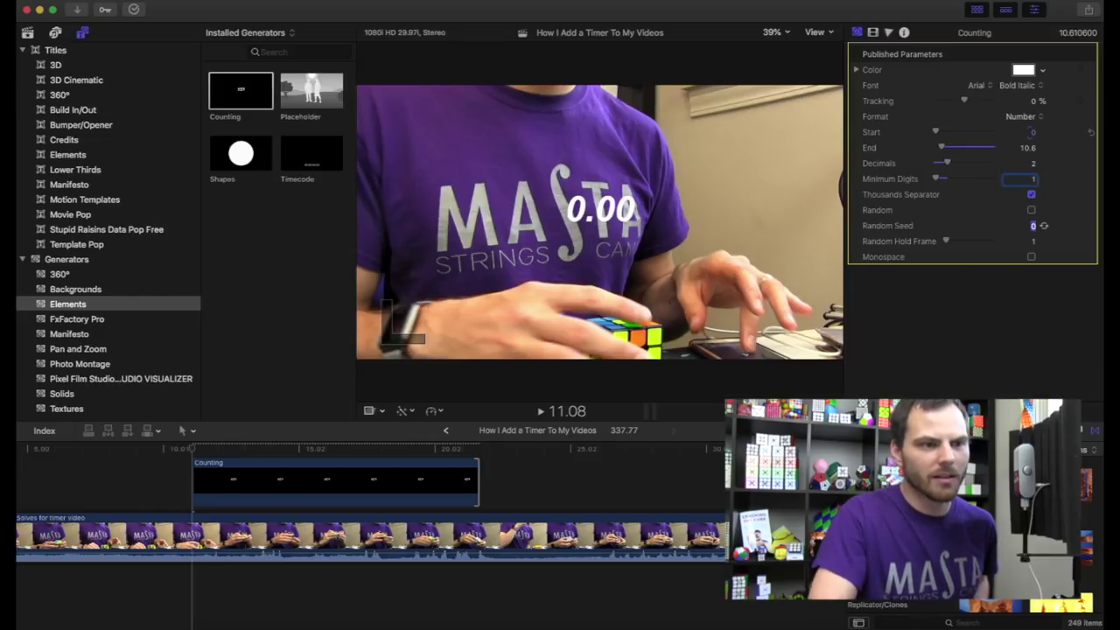
Step: Trim the Counting clip's end to match the solve's end, then deselect it
{"action": "left_click", "coordinate": [484, 470]}
{"action": "mouse_move", "coordinate": [475, 477]}
{"action": "left_mouse_down"}
{"action": "mouse_move", "coordinate": [460, 479]}
{"action": "mouse_move", "coordinate": [472, 480]}
{"action": "left_mouse_up"}
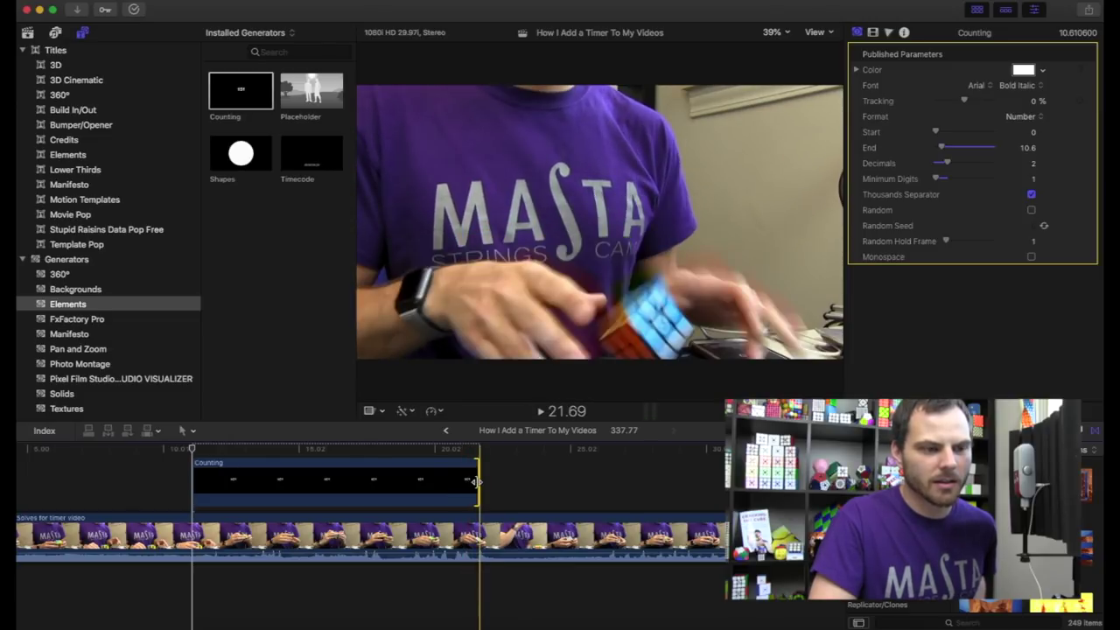
{"action": "key", "text": "super+equal"}
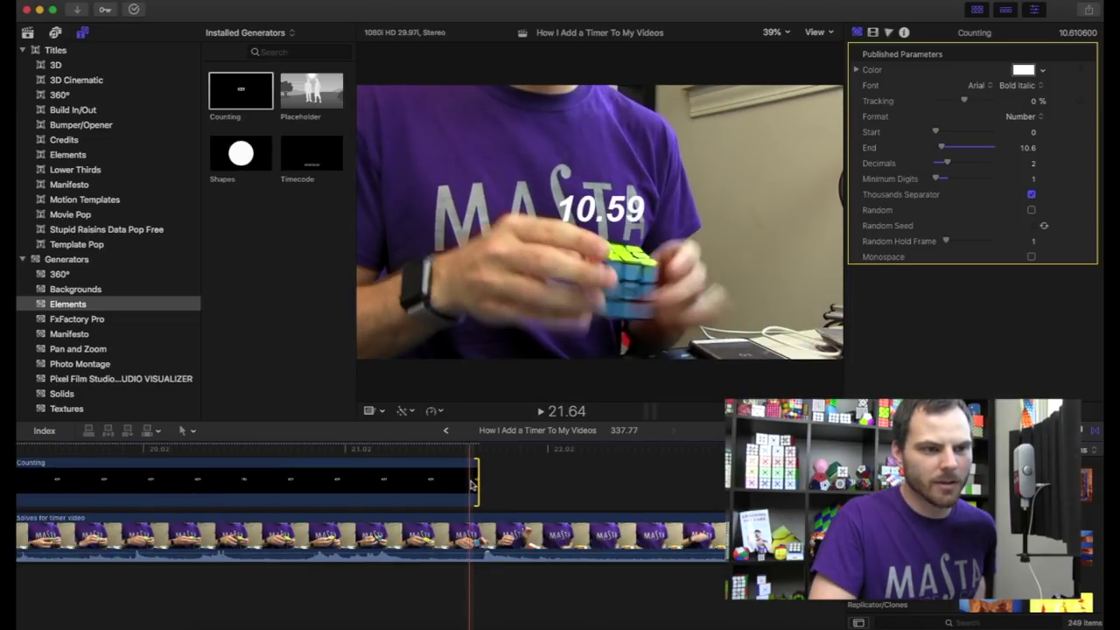
{"action": "left_click_drag", "start_coordinate": [472, 481], "coordinate": [474, 481]}
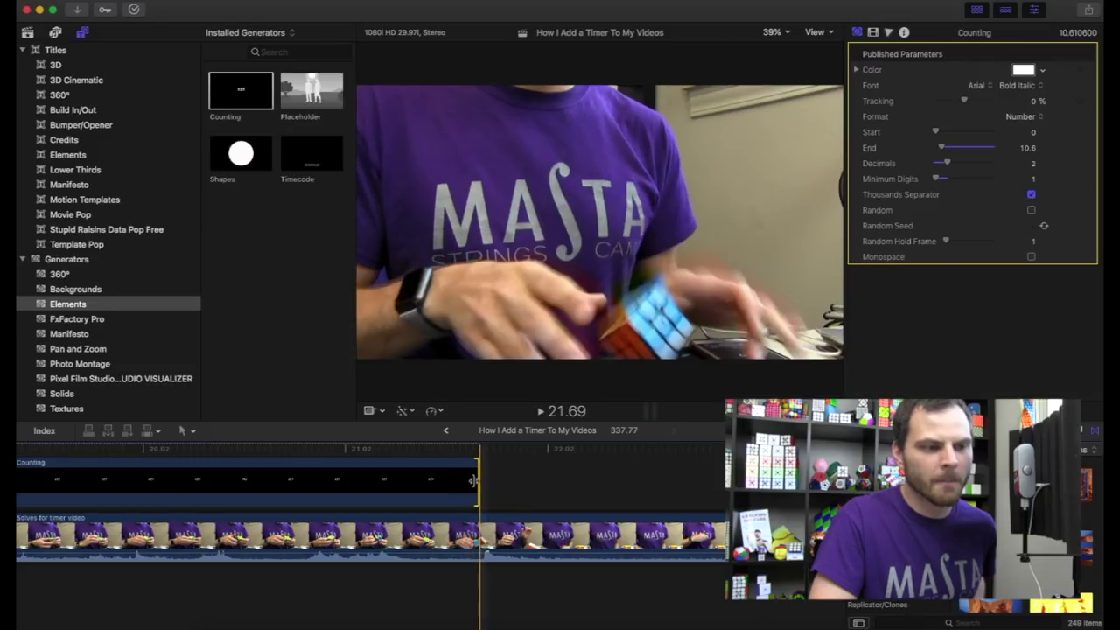
{"action": "key", "text": "super+shift+a"}
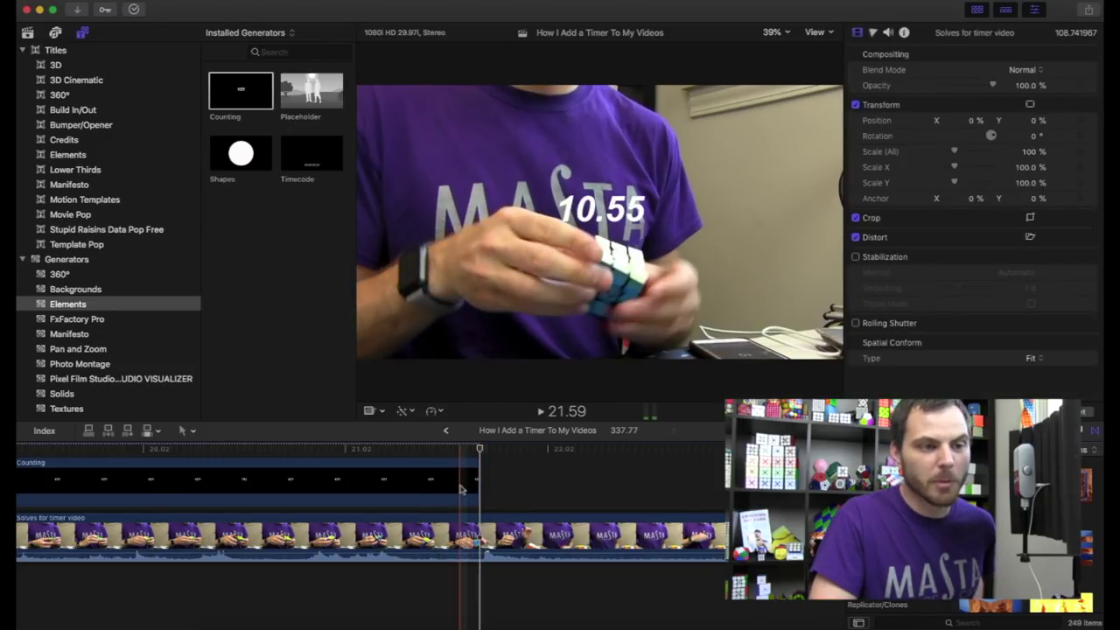
Step: Select the Counting clip and change its text colour to Maroon
{"action": "key", "text": "super+minus"}
{"action": "key", "text": "super+minus"}
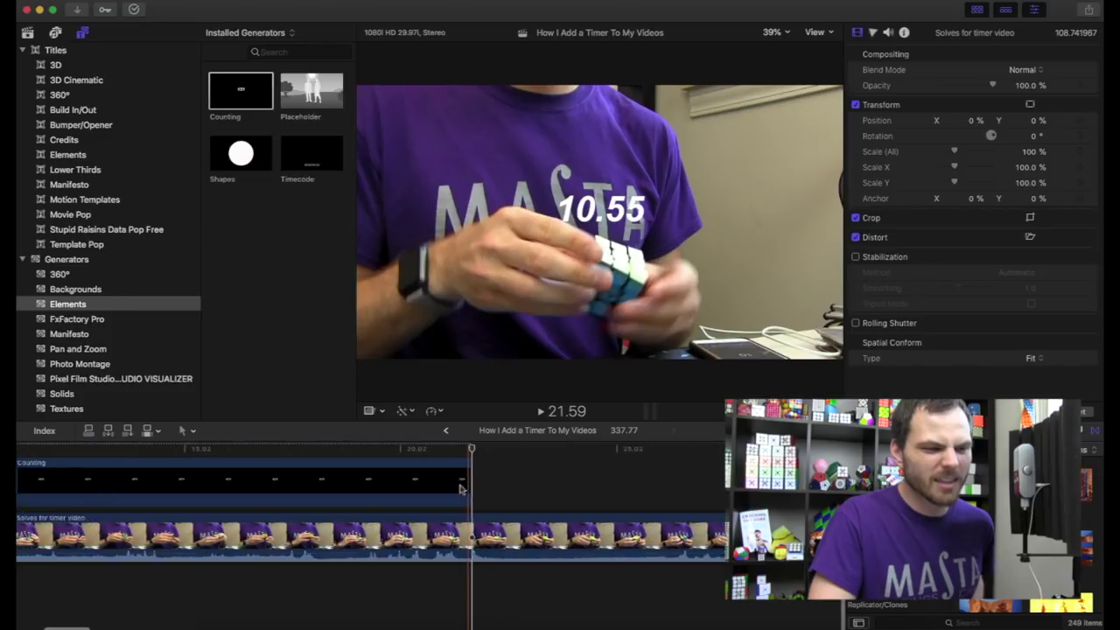
{"action": "left_click", "coordinate": [444, 481]}
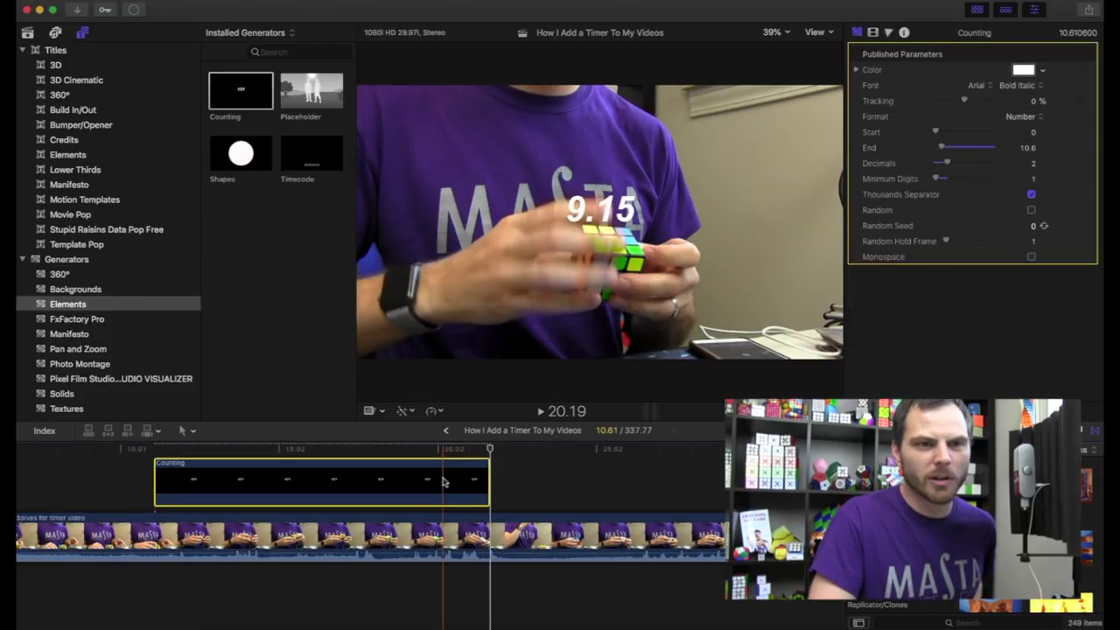
{"action": "left_click", "coordinate": [1022, 69]}
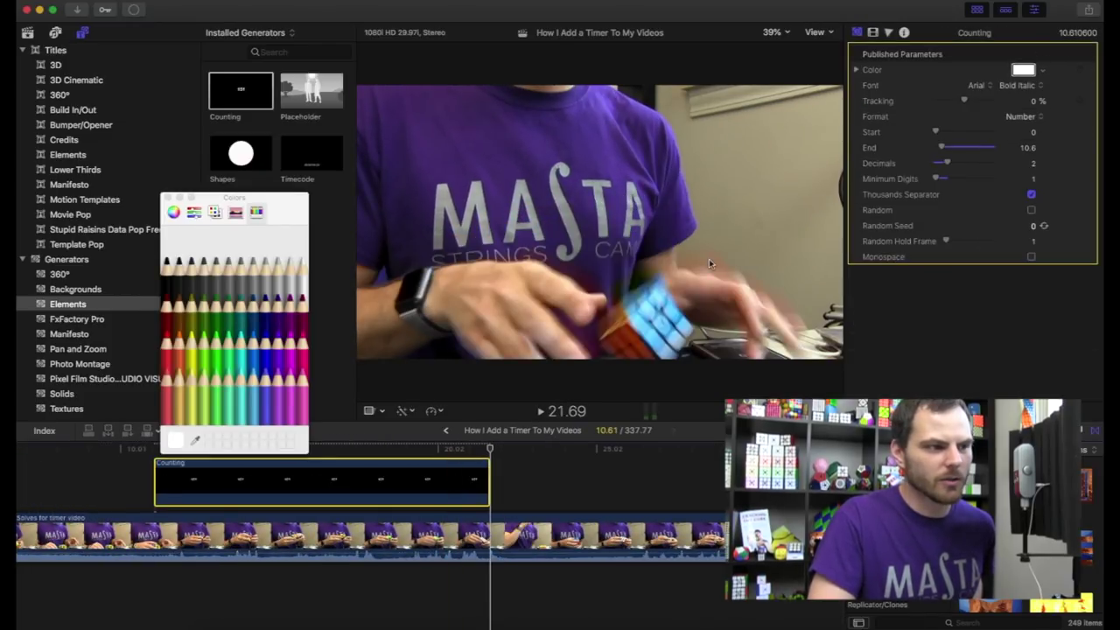
{"action": "left_click", "coordinate": [301, 304]}
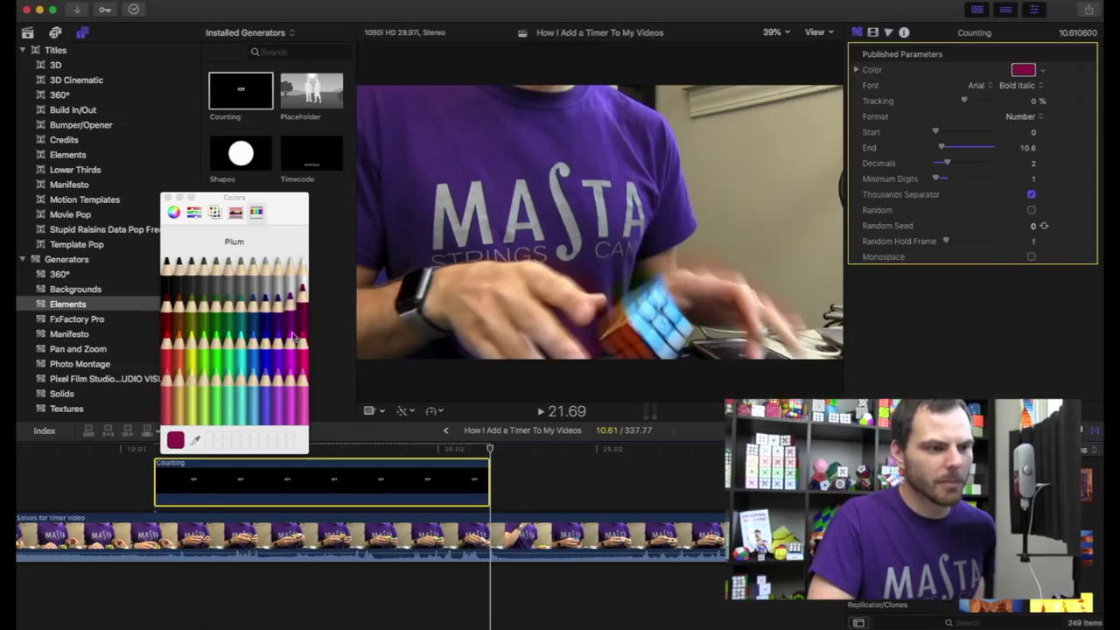
{"action": "scroll", "coordinate": [395, 477], "scroll_direction": "up", "scroll_amount": 1}
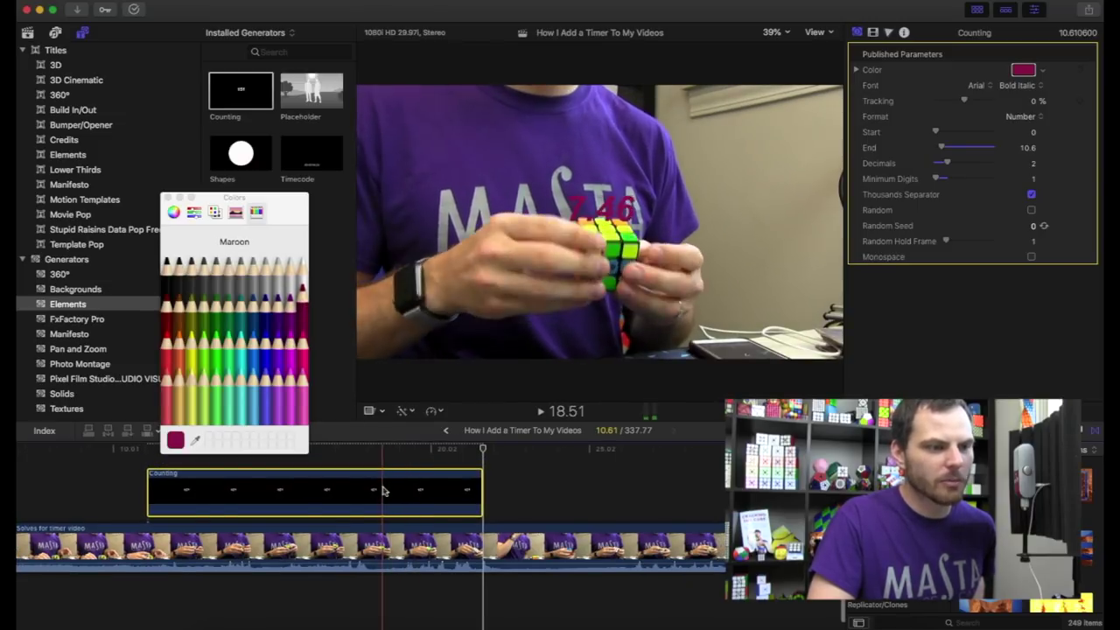
{"action": "left_click", "coordinate": [390, 412]}
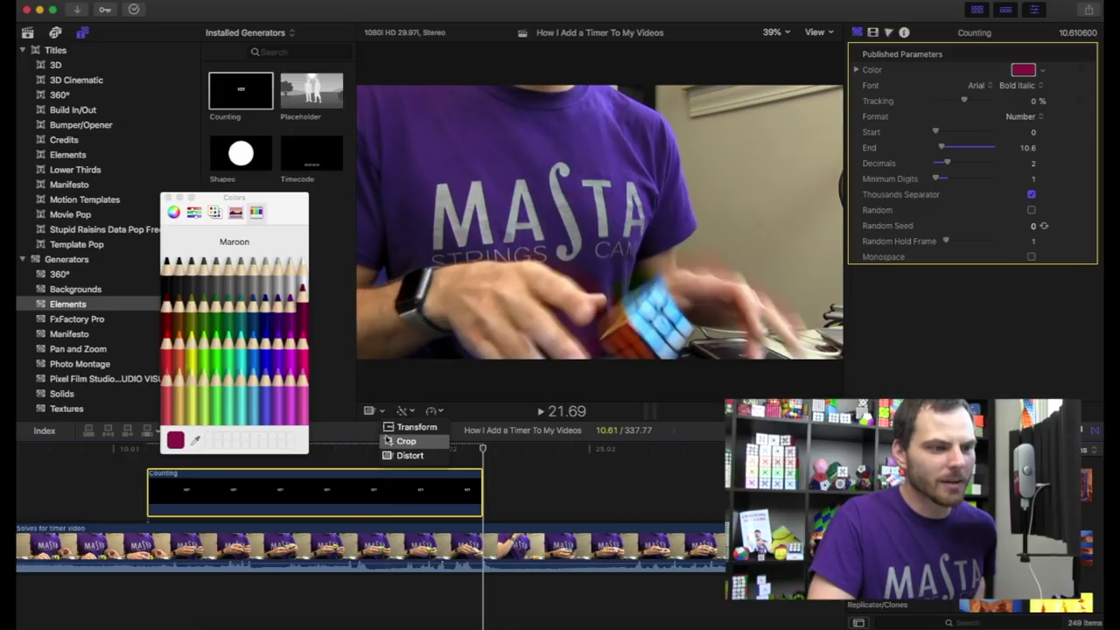
Step: Distort the timer's four corners so it lies in perspective on the right wall
{"action": "left_click", "coordinate": [404, 455]}
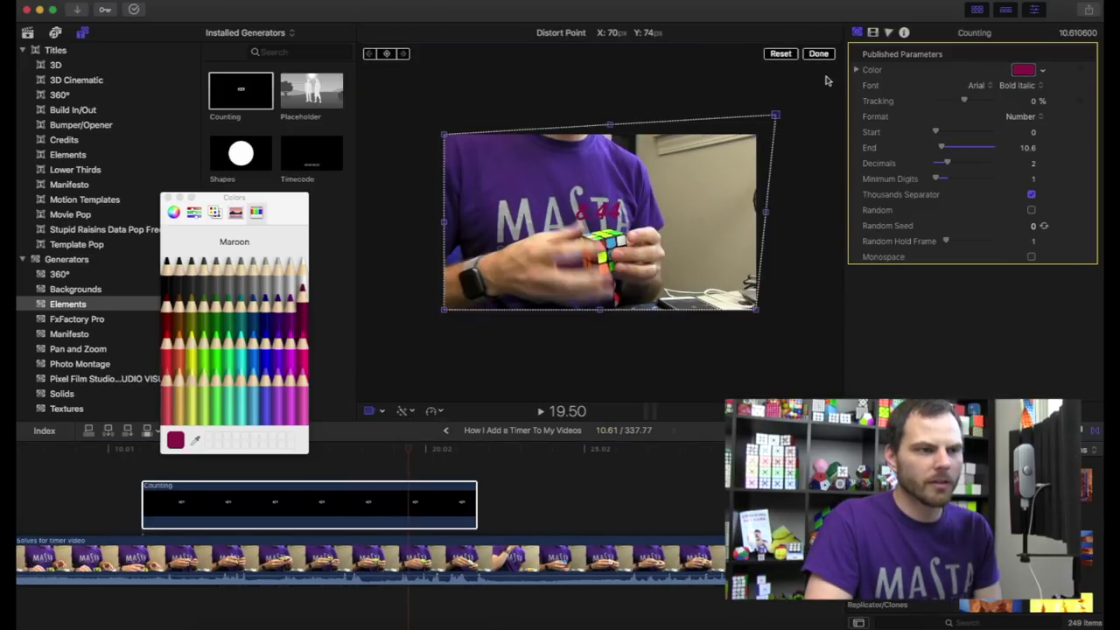
{"action": "left_click_drag", "start_coordinate": [448, 131], "coordinate": [604, 109]}
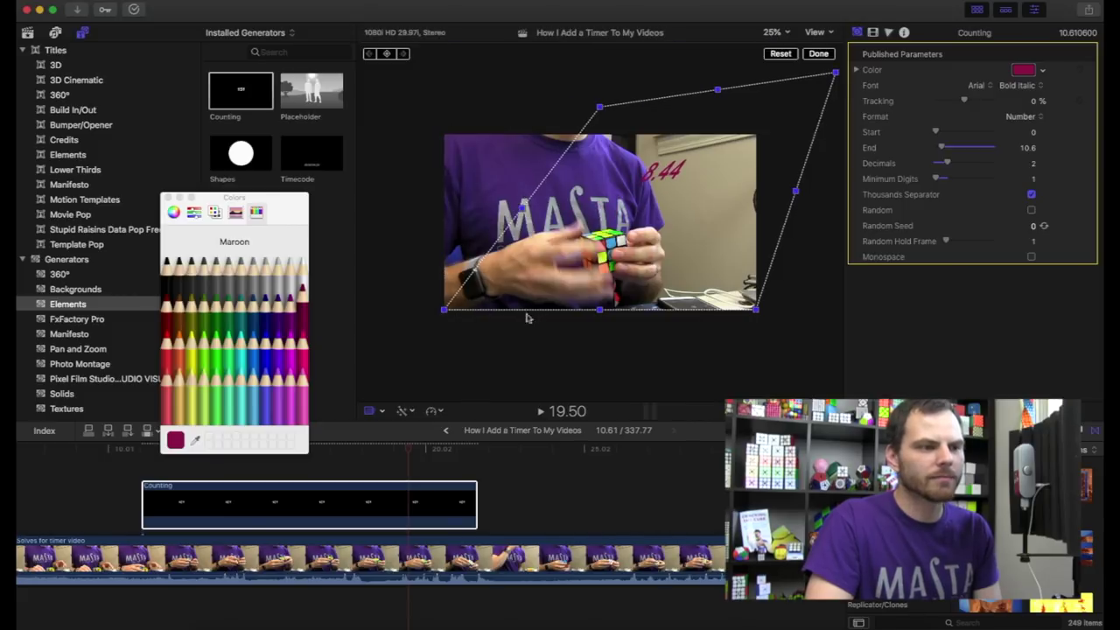
{"action": "left_click_drag", "start_coordinate": [446, 309], "coordinate": [591, 276]}
{"action": "left_click_drag", "start_coordinate": [756, 309], "coordinate": [829, 245]}
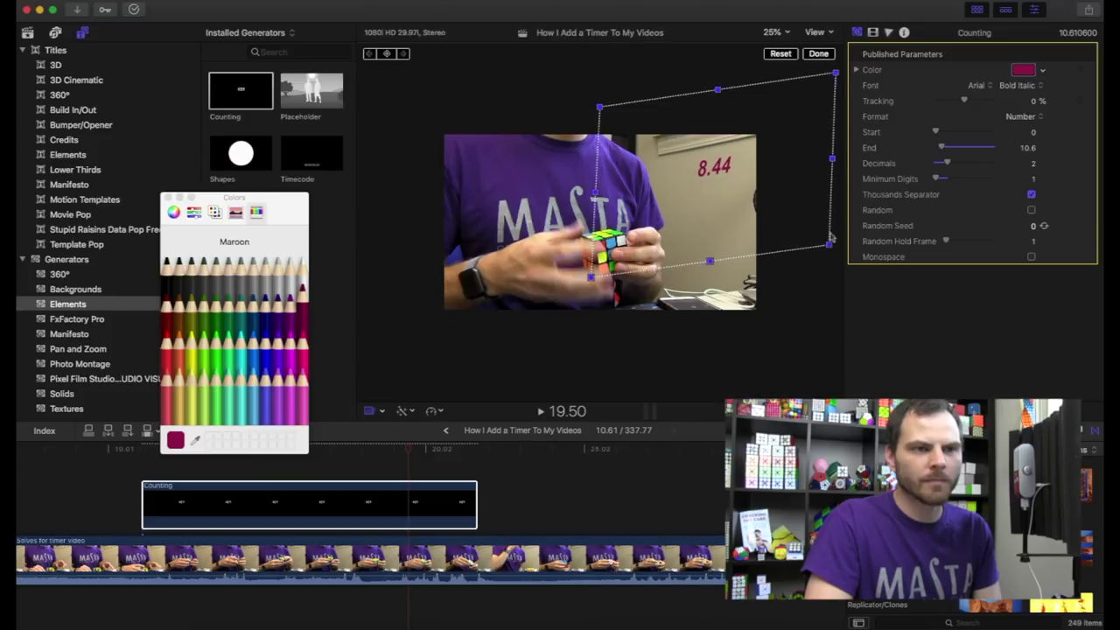
{"action": "left_click_drag", "start_coordinate": [835, 73], "coordinate": [835, 58]}
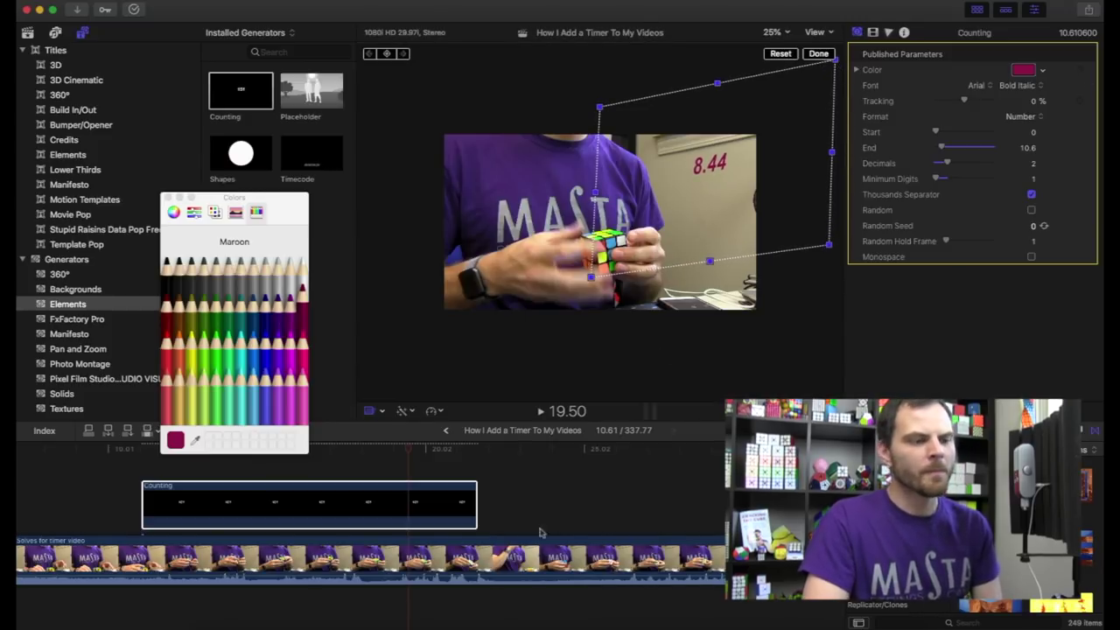
Step: Play back near the solve's end to check, then extend the frozen timer segment
{"action": "left_click", "coordinate": [470, 472]}
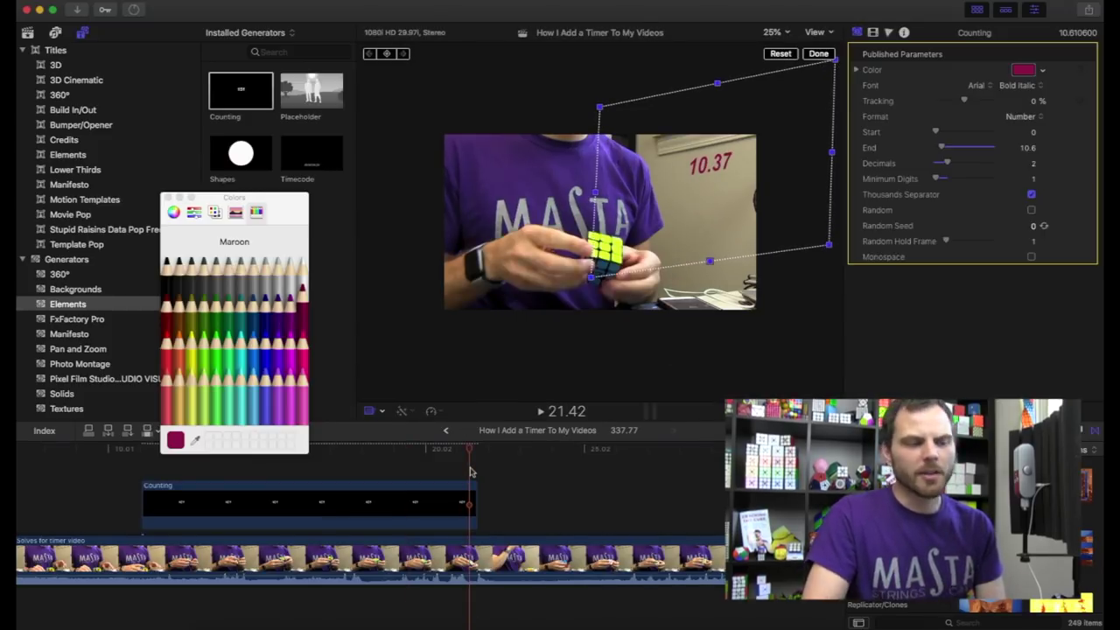
{"action": "key", "text": "space"}
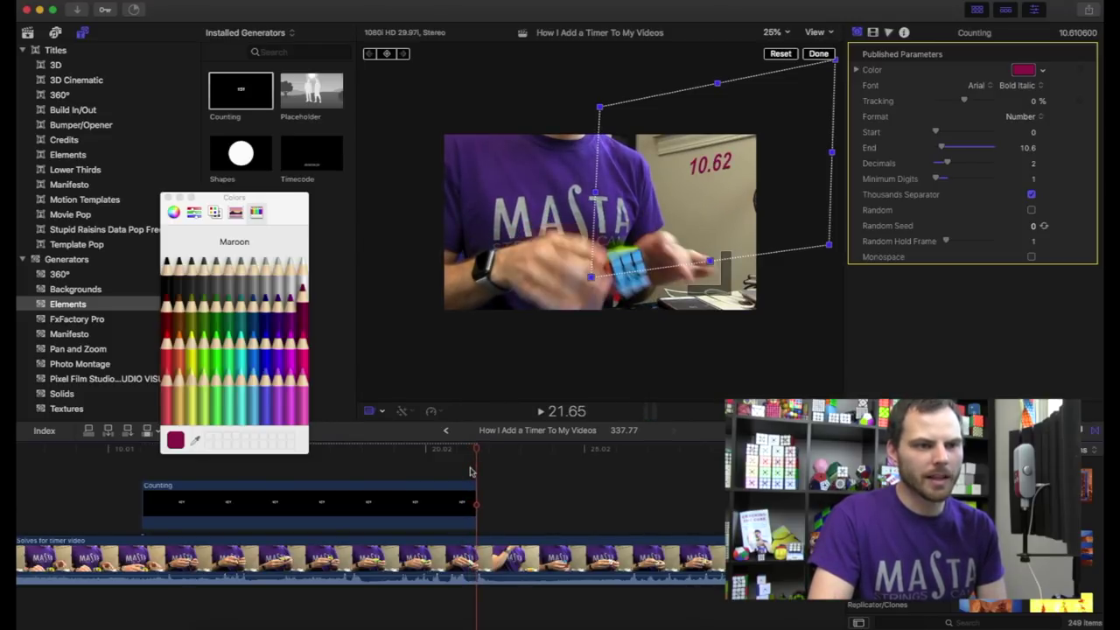
{"action": "left_click", "coordinate": [464, 492]}
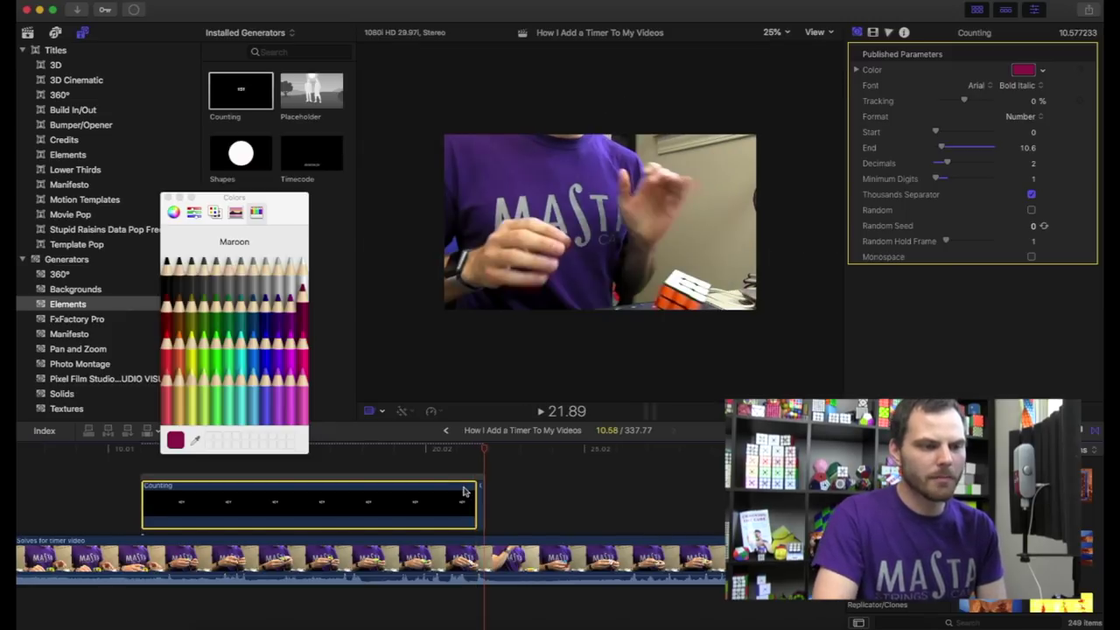
{"action": "left_click_drag", "start_coordinate": [483, 493], "coordinate": [552, 495]}
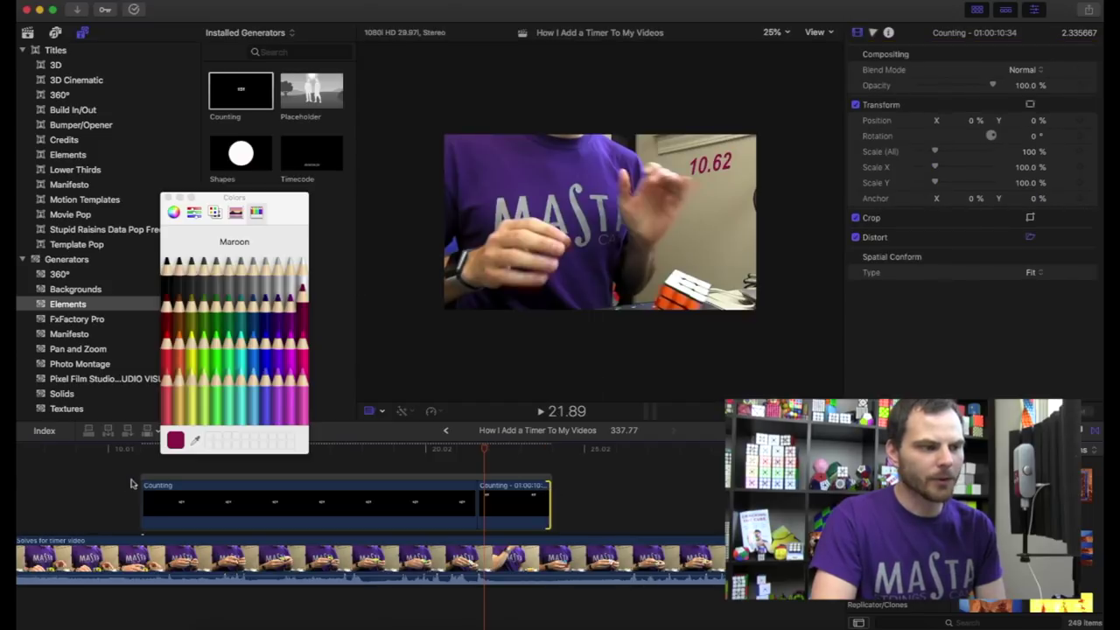
Step: Finish the two-second hold on 10.62, set the viewer to Fit, close Colors, and play back
{"action": "left_click", "coordinate": [133, 483]}
{"action": "key", "text": "shift+t"}
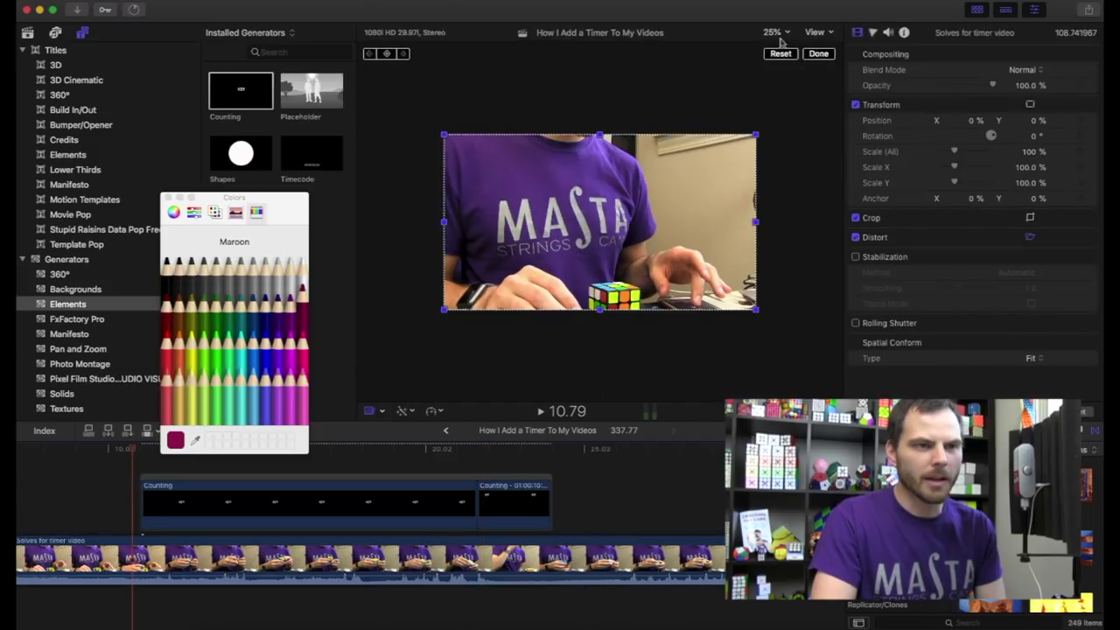
{"action": "left_click", "coordinate": [783, 35]}
{"action": "left_click", "coordinate": [785, 43]}
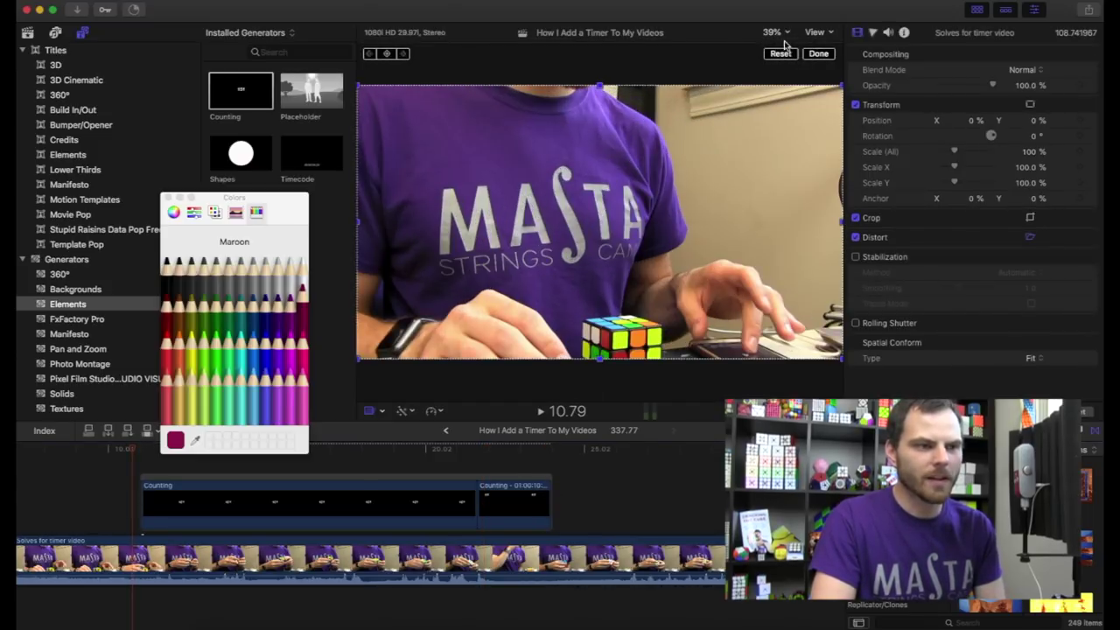
{"action": "left_click", "coordinate": [166, 198]}
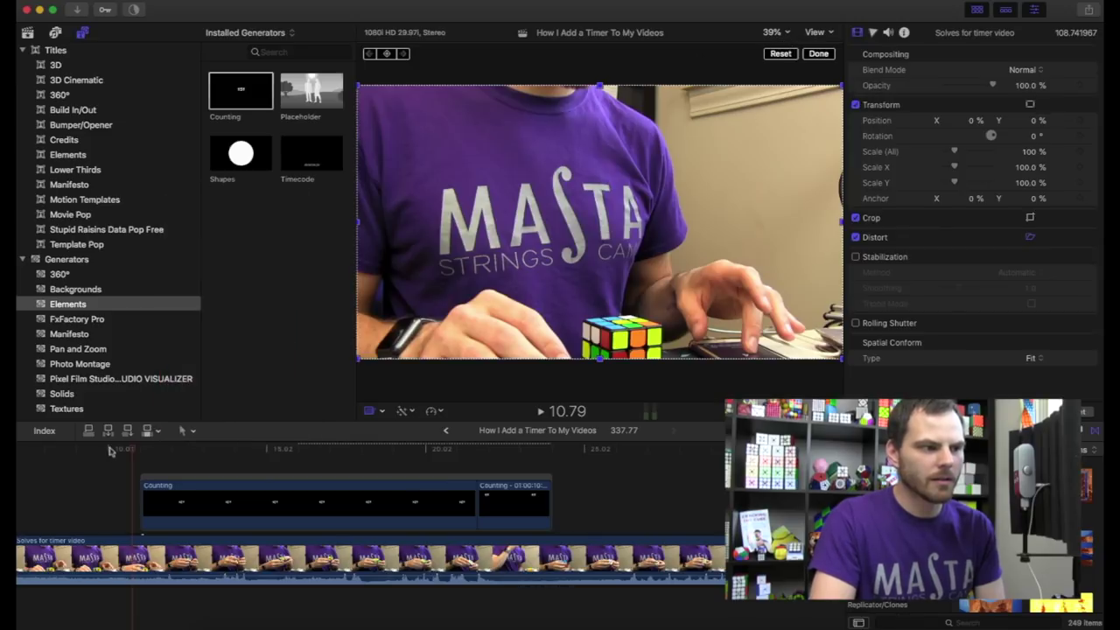
{"action": "key", "text": "space"}
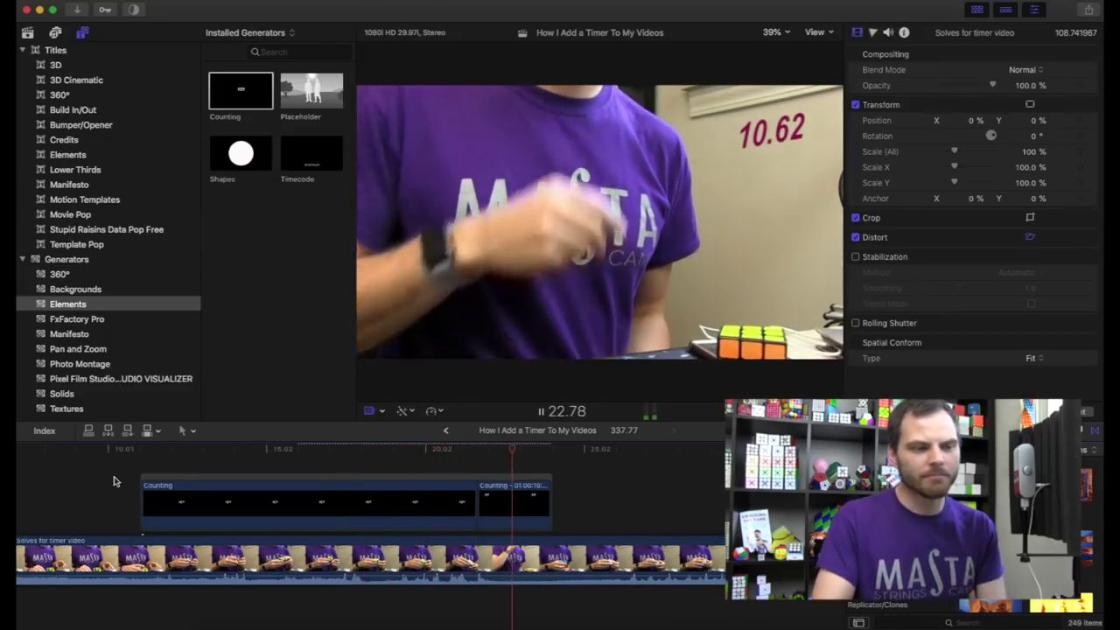
{"action": "key", "text": "space"}
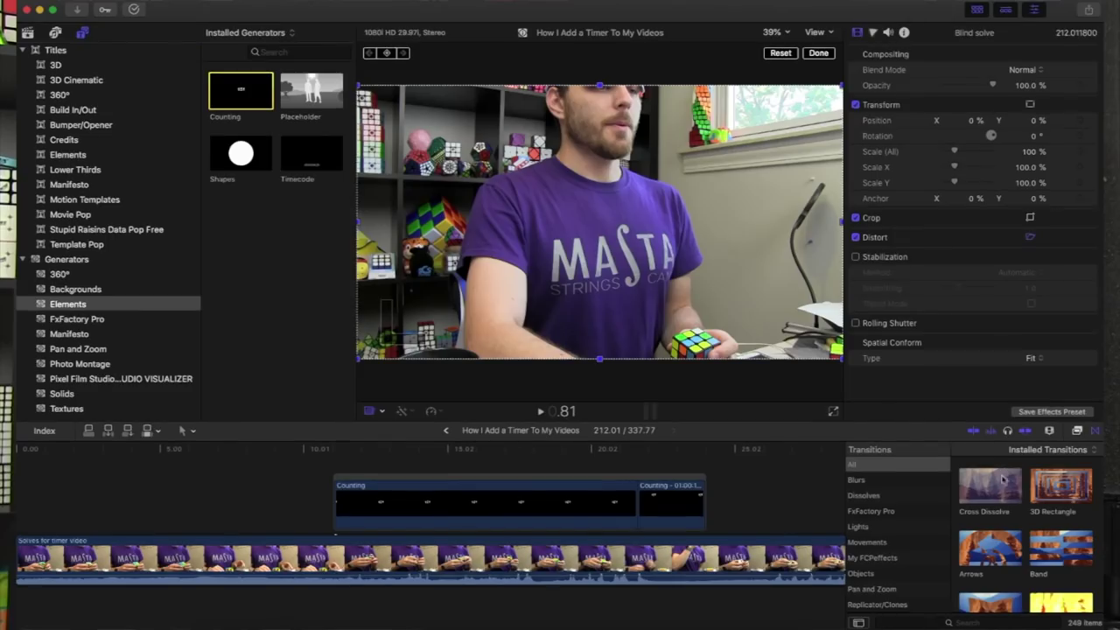
Step: Add a Cross Dissolve to the frozen timer's end and play back the fade-out
{"action": "left_click_drag", "start_coordinate": [998, 484], "coordinate": [694, 504]}
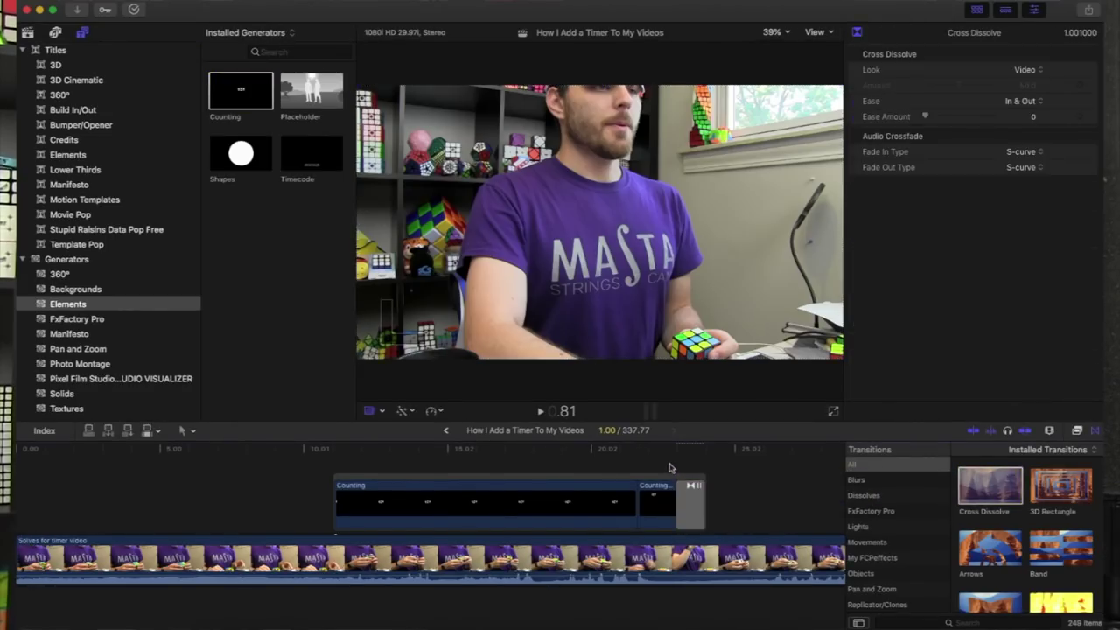
{"action": "left_click", "coordinate": [670, 467]}
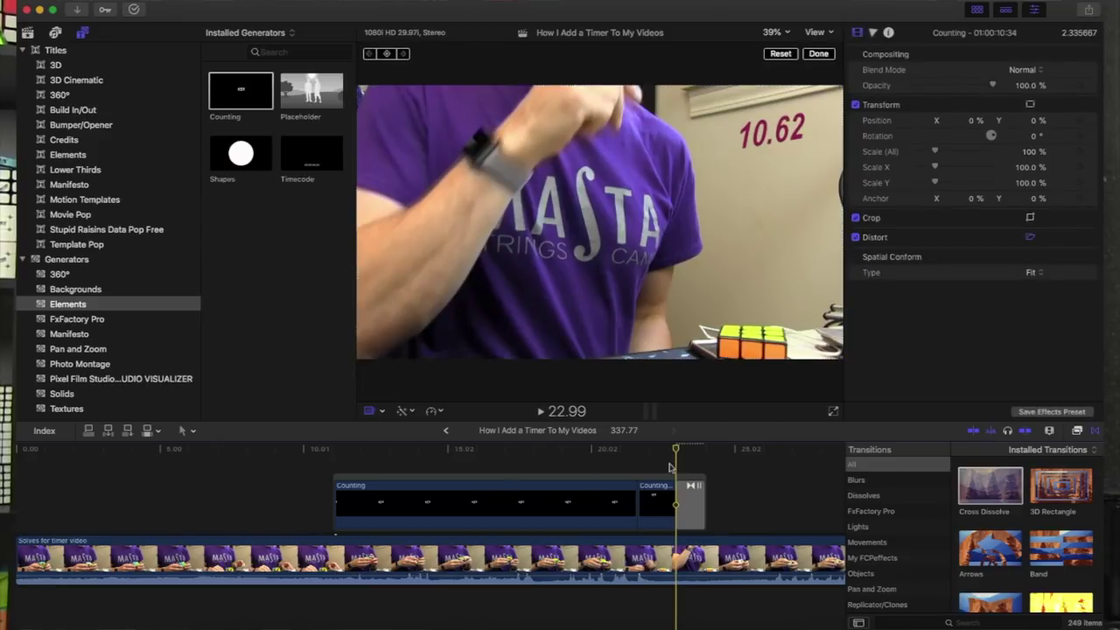
{"action": "key", "text": "space"}
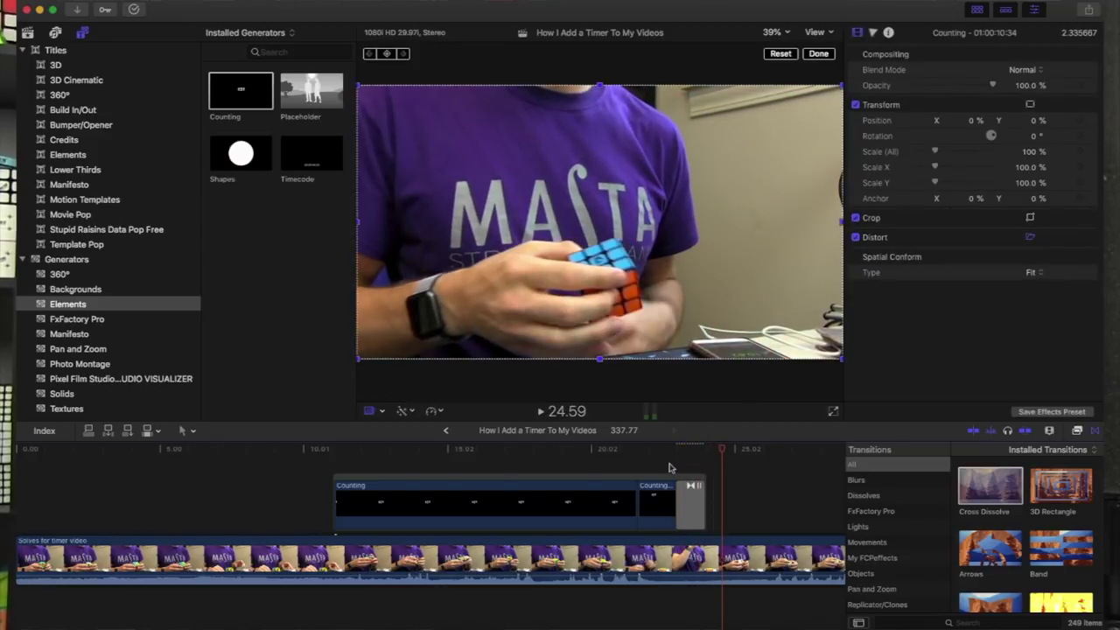